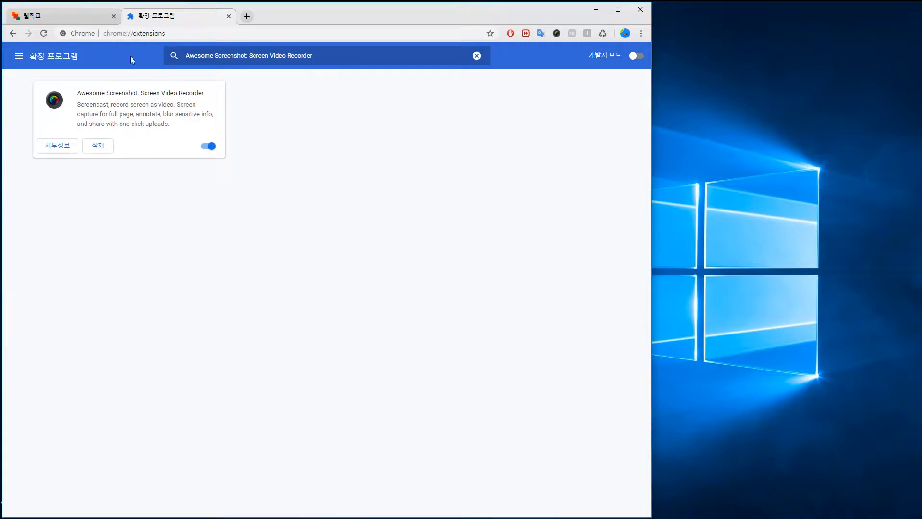
Step: Close the Chrome extensions page and return to the 365ok.co.kr site
{"action": "left_click", "coordinate": [168, 36]}
{"action": "left_click", "coordinate": [335, 151]}
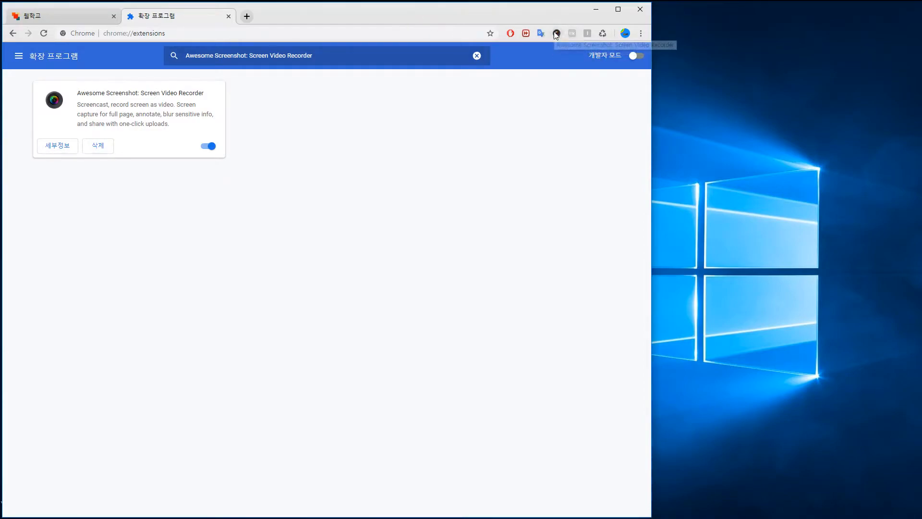
{"action": "left_click", "coordinate": [228, 16]}
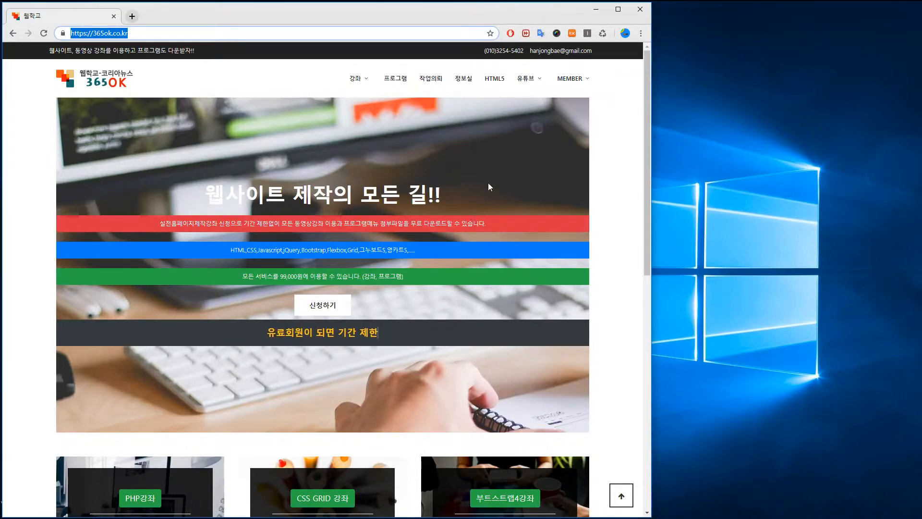
Step: Try to capture the 365OK logo with Awesome Screenshot's selected-area capture, and close the resulting capture
{"action": "left_click", "coordinate": [559, 32]}
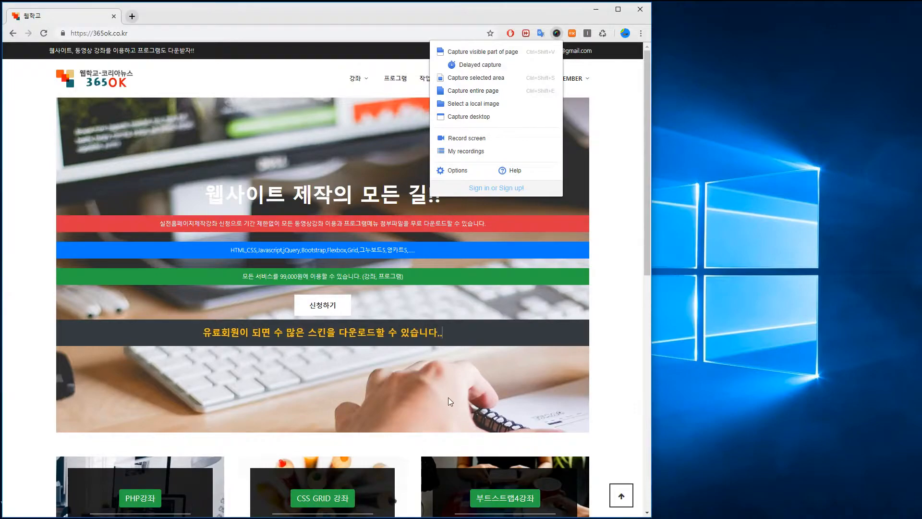
{"action": "left_click", "coordinate": [479, 79]}
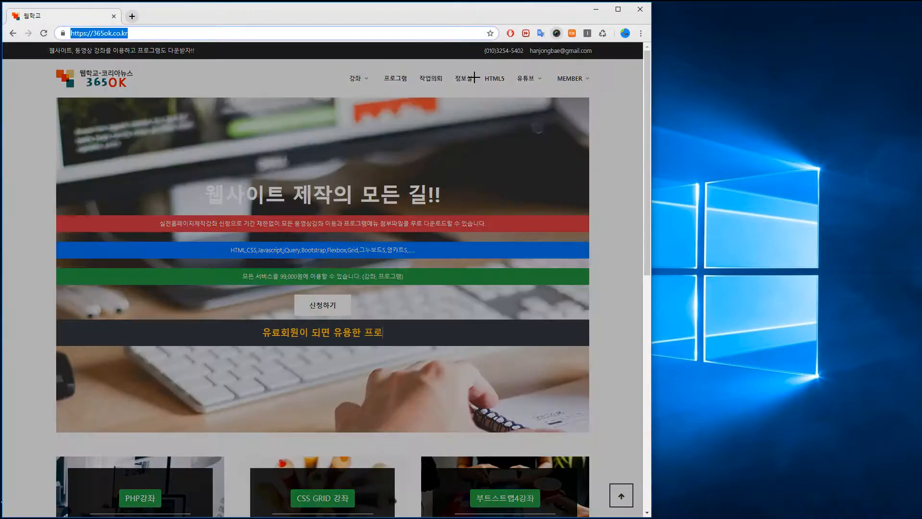
{"action": "left_click_drag", "start_coordinate": [50, 60], "coordinate": [144, 94]}
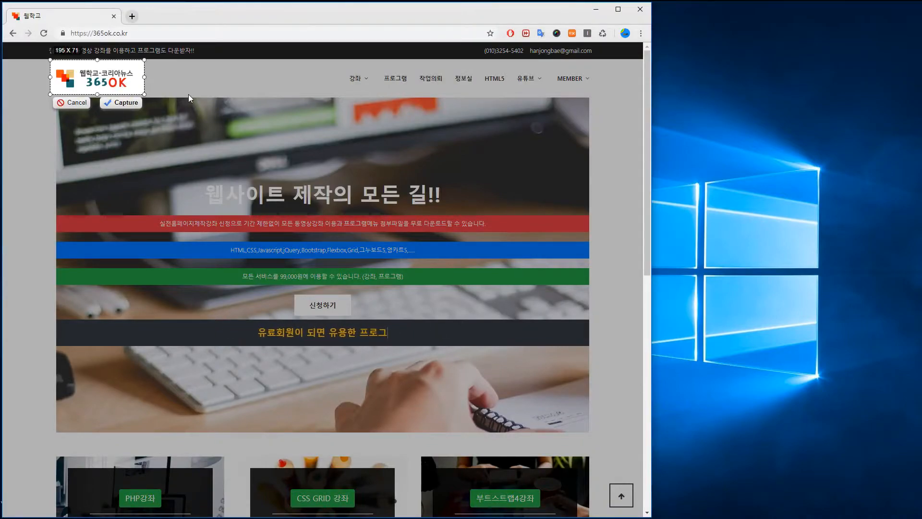
{"action": "mouse_move", "coordinate": [144, 94]}
{"action": "left_mouse_down"}
{"action": "mouse_move", "coordinate": [564, 408]}
{"action": "mouse_move", "coordinate": [536, 390]}
{"action": "mouse_move", "coordinate": [439, 242]}
{"action": "mouse_move", "coordinate": [288, 174]}
{"action": "mouse_move", "coordinate": [576, 442]}
{"action": "mouse_move", "coordinate": [308, 245]}
{"action": "mouse_move", "coordinate": [590, 453]}
{"action": "mouse_move", "coordinate": [585, 441]}
{"action": "mouse_move", "coordinate": [295, 457]}
{"action": "mouse_move", "coordinate": [414, 489]}
{"action": "mouse_move", "coordinate": [444, 285]}
{"action": "mouse_move", "coordinate": [441, 51]}
{"action": "mouse_move", "coordinate": [248, 97]}
{"action": "mouse_move", "coordinate": [139, 93]}
{"action": "left_mouse_up"}
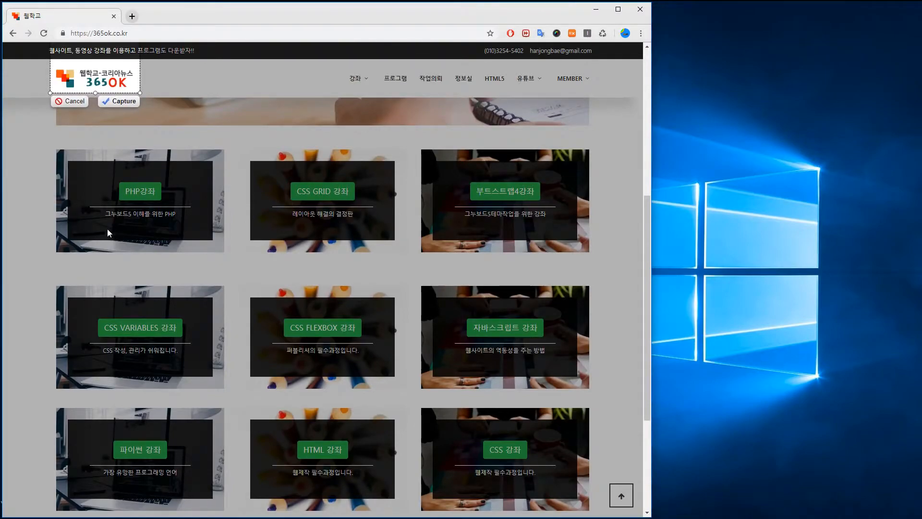
{"action": "left_click", "coordinate": [124, 102]}
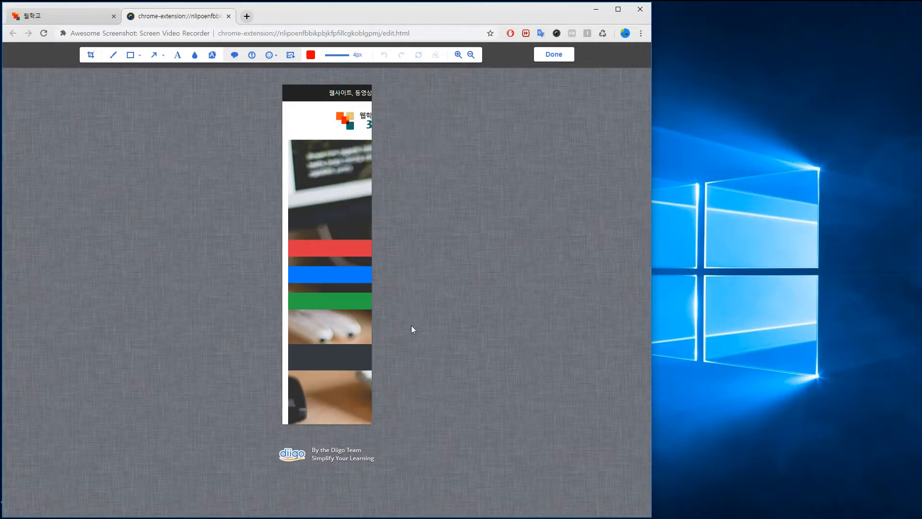
{"action": "left_click", "coordinate": [229, 18]}
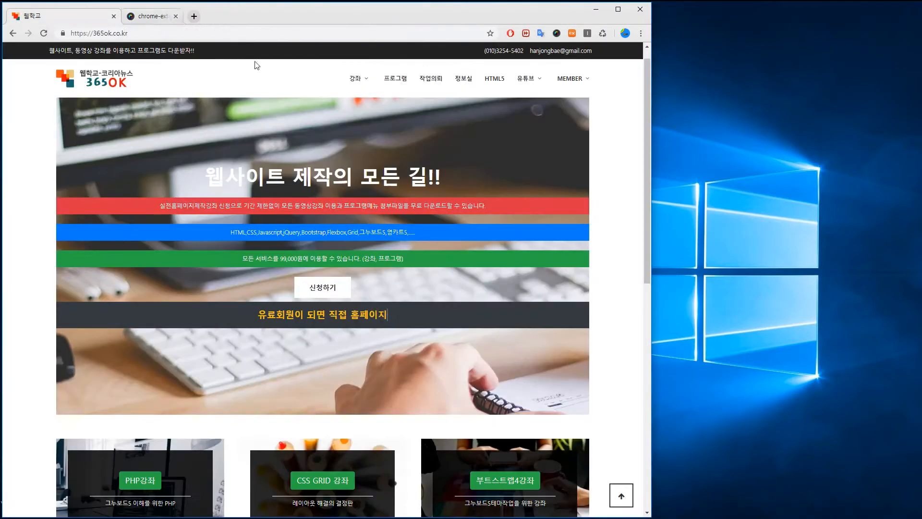
Step: Capture a selected area of about 197 x 61 px around the site's 365OK logo with Awesome Screenshot
{"action": "left_click", "coordinate": [557, 34]}
{"action": "left_click", "coordinate": [473, 76]}
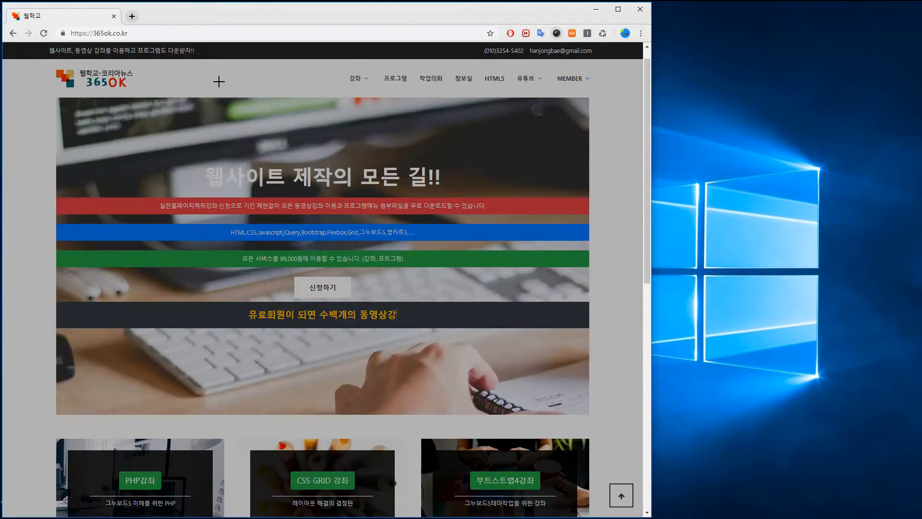
{"action": "left_click_drag", "start_coordinate": [47, 63], "coordinate": [142, 91]}
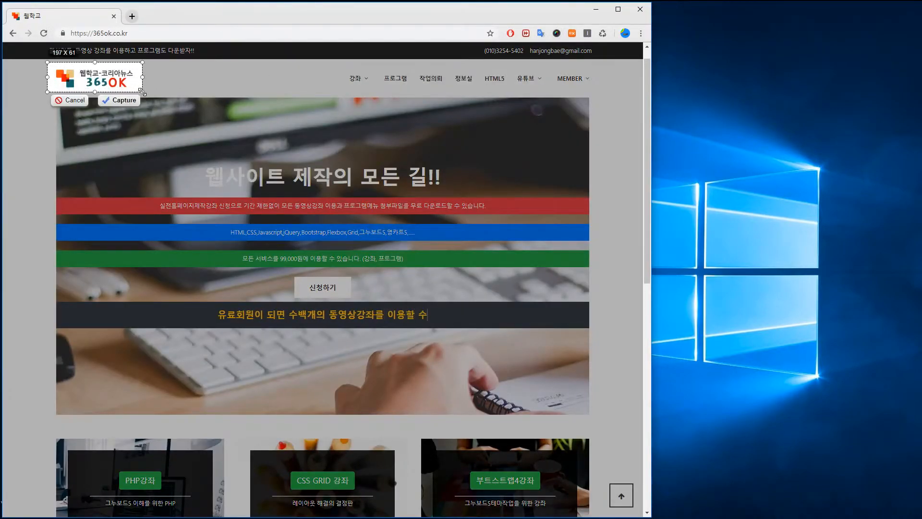
{"action": "left_click", "coordinate": [134, 100]}
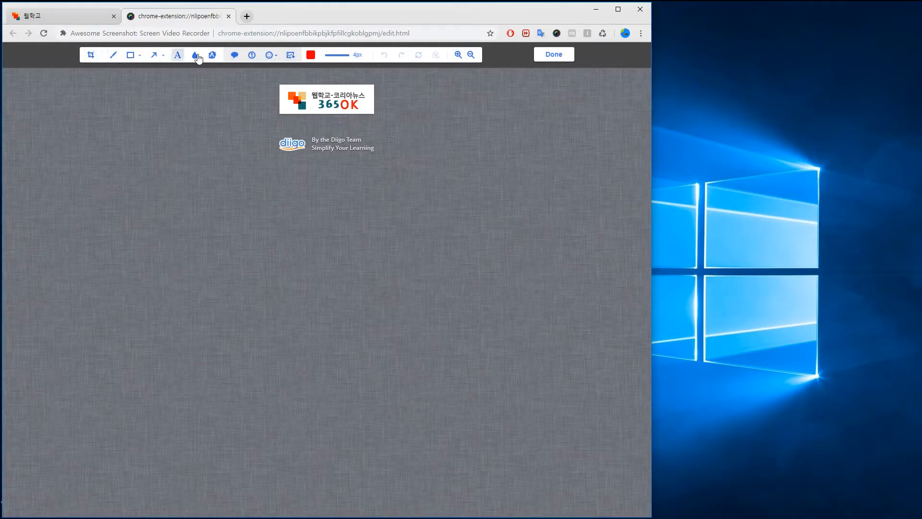
Step: Zoom the captured logo in to 200% and back out to 100%, leaving it uncropped
{"action": "left_click", "coordinate": [110, 56]}
{"action": "left_click", "coordinate": [458, 55]}
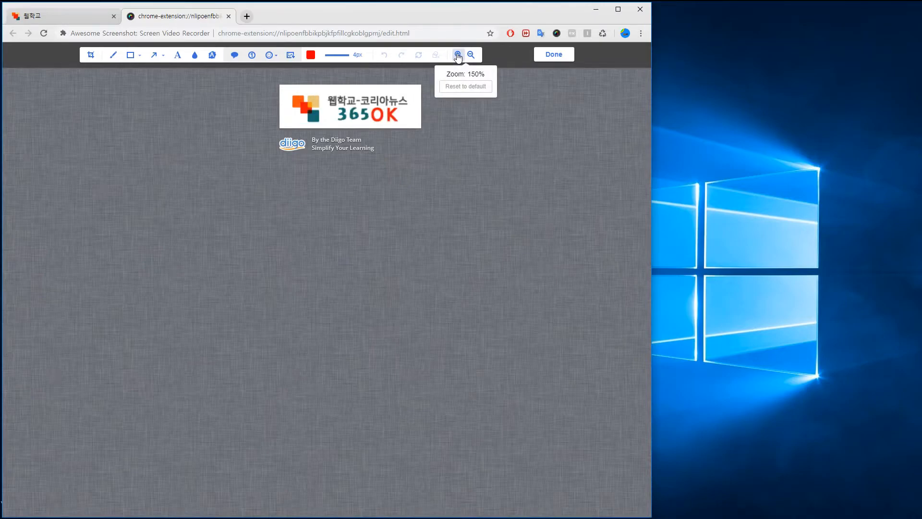
{"action": "left_click", "coordinate": [458, 55]}
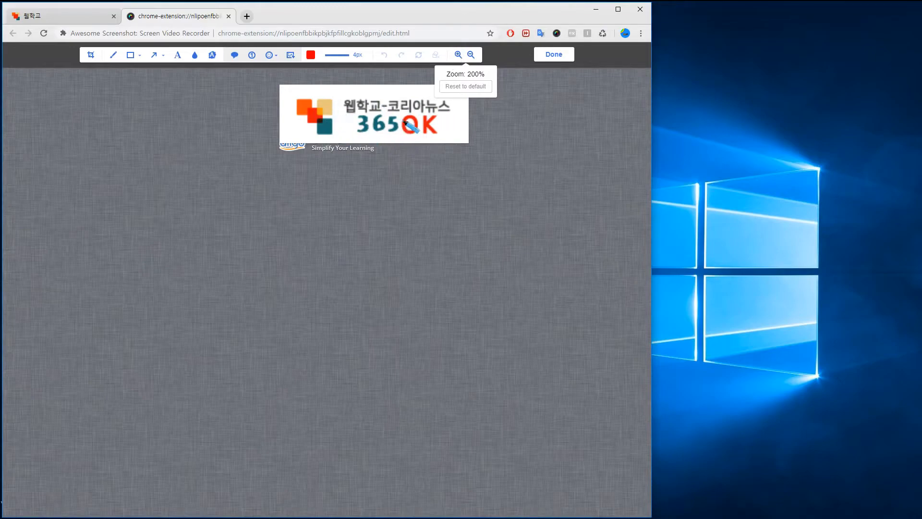
{"action": "left_click", "coordinate": [473, 55]}
{"action": "left_click", "coordinate": [473, 55]}
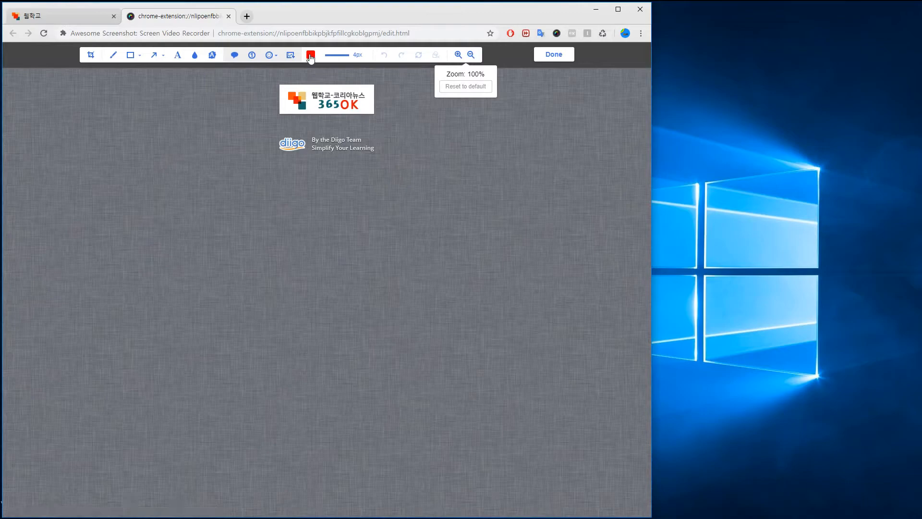
{"action": "left_click", "coordinate": [89, 55]}
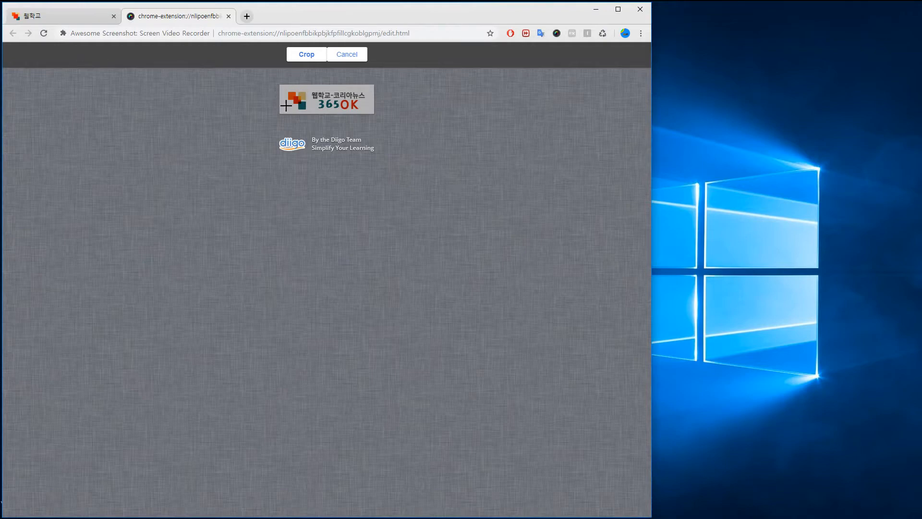
{"action": "left_click", "coordinate": [350, 56]}
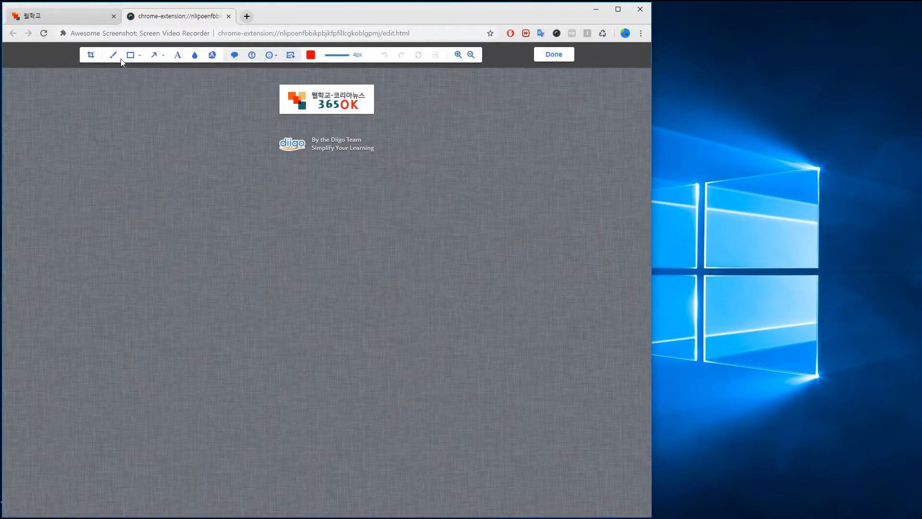
Step: Draw a red rectangle around the word 웹학교 in the captured logo
{"action": "left_click", "coordinate": [140, 57]}
{"action": "left_click", "coordinate": [132, 67]}
{"action": "mouse_move", "coordinate": [309, 89]}
{"action": "left_mouse_down"}
{"action": "mouse_move", "coordinate": [346, 103]}
{"action": "mouse_move", "coordinate": [335, 102]}
{"action": "left_mouse_up"}
Step: Add the red text 웹공부 in 24px Times New Roman over the right part of the logo and finish the annotation
{"action": "left_click", "coordinate": [178, 55]}
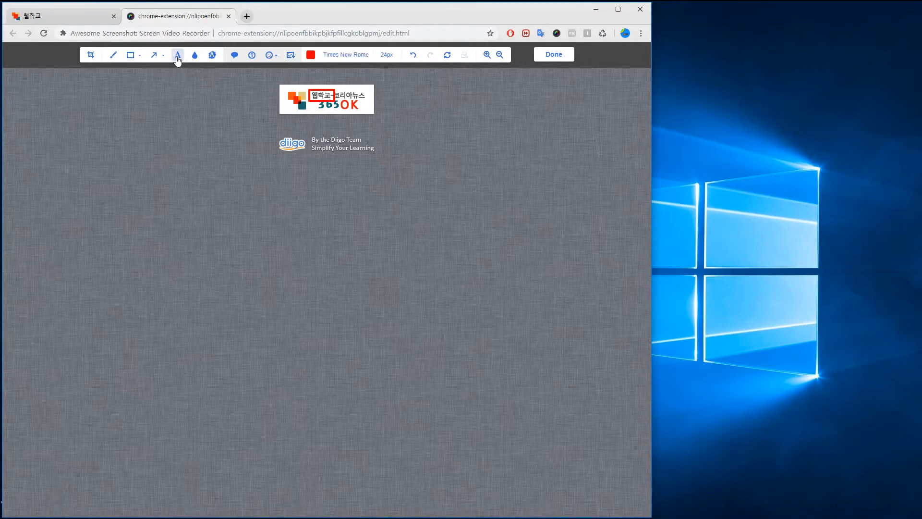
{"action": "left_click", "coordinate": [287, 106]}
{"action": "type", "text": "웹공부!"}
{"action": "left_click", "coordinate": [285, 105]}
{"action": "mouse_move", "coordinate": [303, 107]}
{"action": "left_mouse_down"}
{"action": "mouse_move", "coordinate": [299, 98]}
{"action": "mouse_move", "coordinate": [357, 101]}
{"action": "left_mouse_up"}
{"action": "left_click", "coordinate": [364, 91]}
{"action": "left_click", "coordinate": [552, 55]}
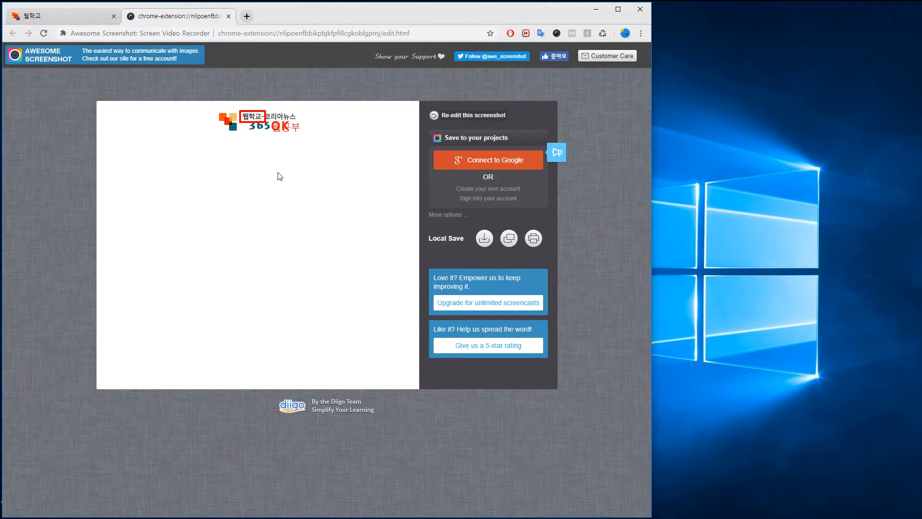
Step: Save the annotated capture locally as 웹학교.png in PNG format in the 다운로드 folder
{"action": "right_click", "coordinate": [268, 123]}
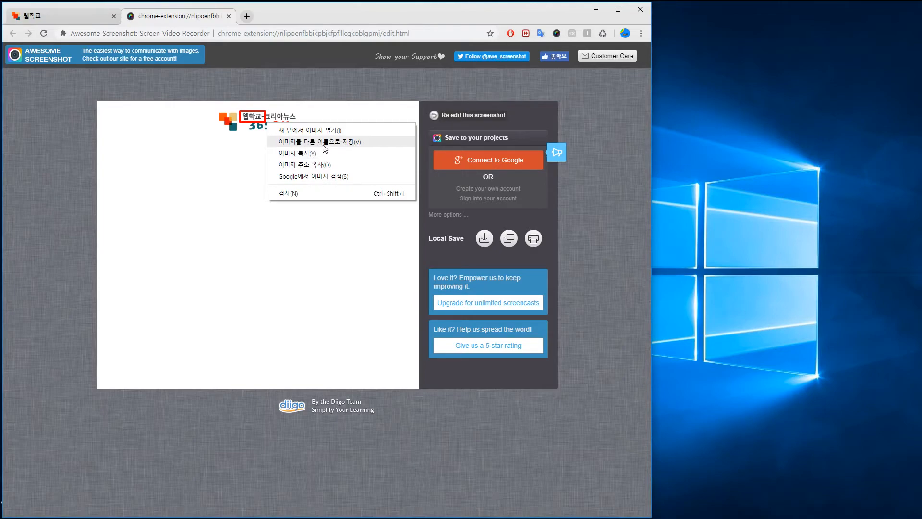
{"action": "left_click", "coordinate": [543, 212]}
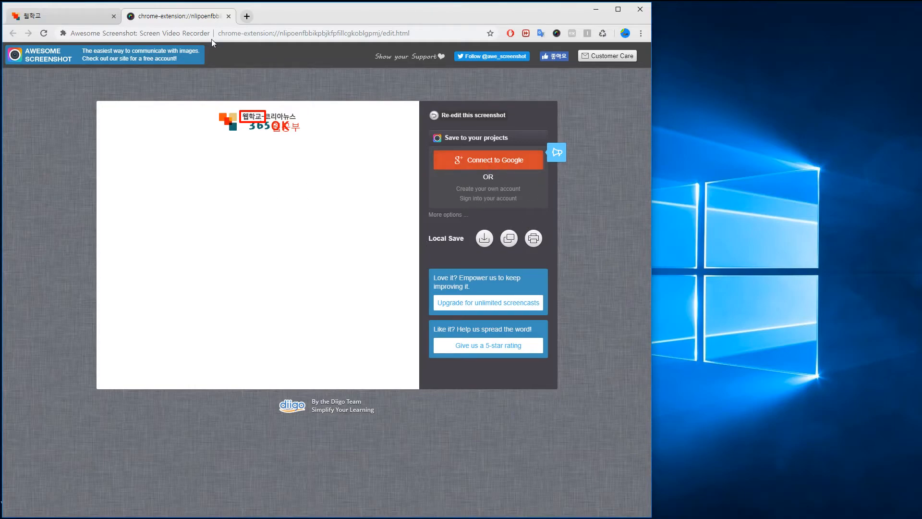
{"action": "left_click", "coordinate": [484, 238]}
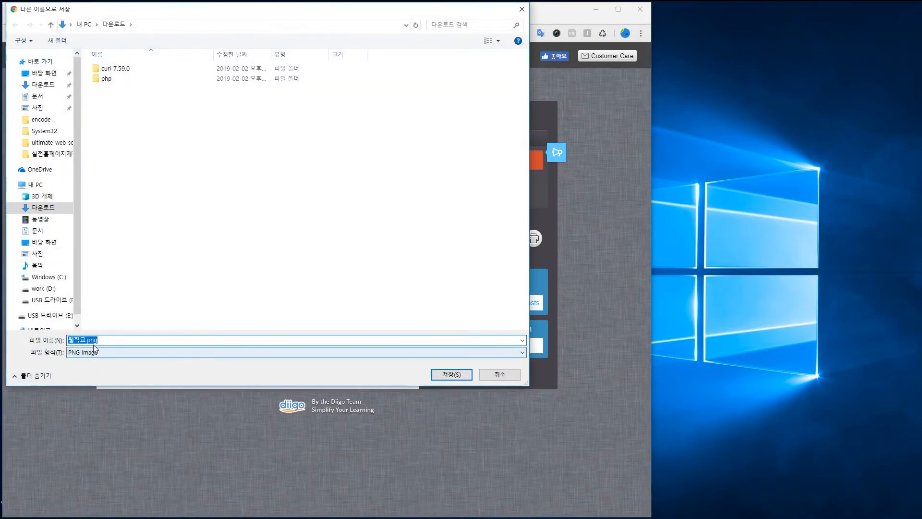
{"action": "left_click", "coordinate": [116, 352]}
{"action": "left_click", "coordinate": [117, 352]}
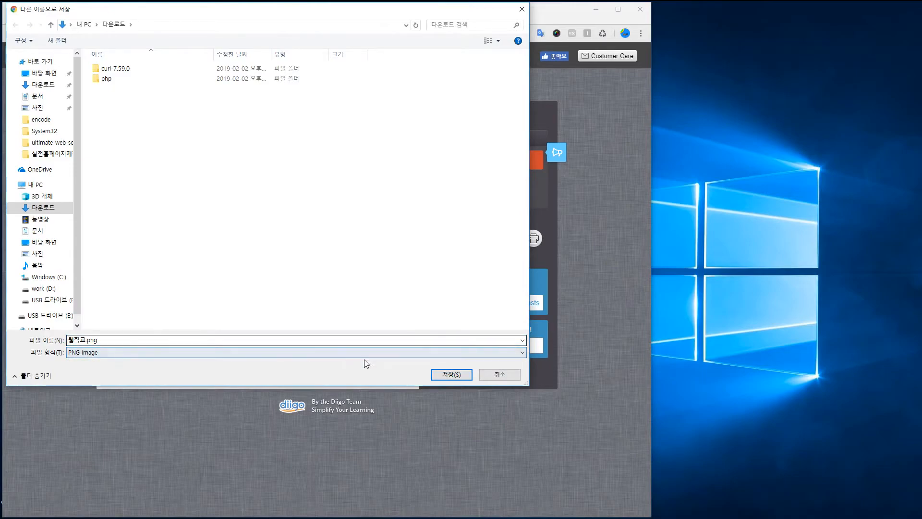
{"action": "left_click", "coordinate": [451, 374]}
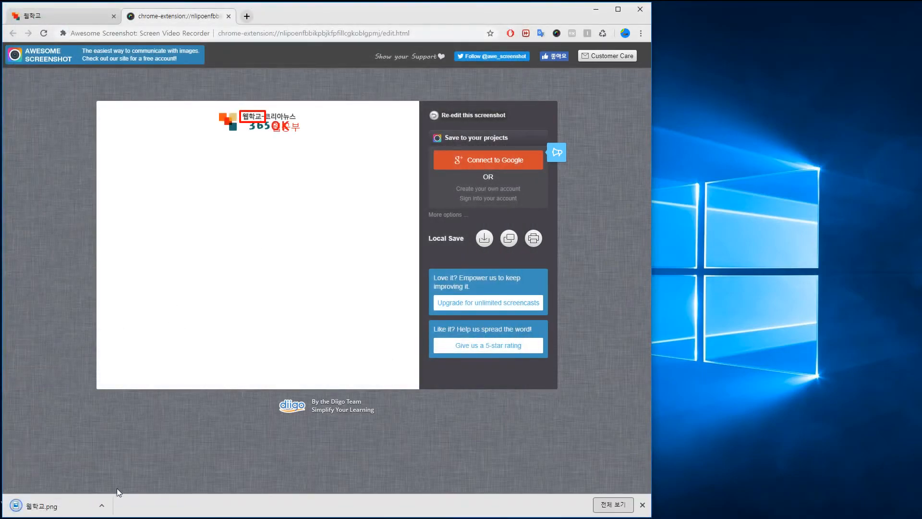
Step: Show the downloaded 웹학교.png in its folder, open it to check the image, and put both windows away
{"action": "left_click", "coordinate": [101, 505]}
{"action": "left_click", "coordinate": [128, 472]}
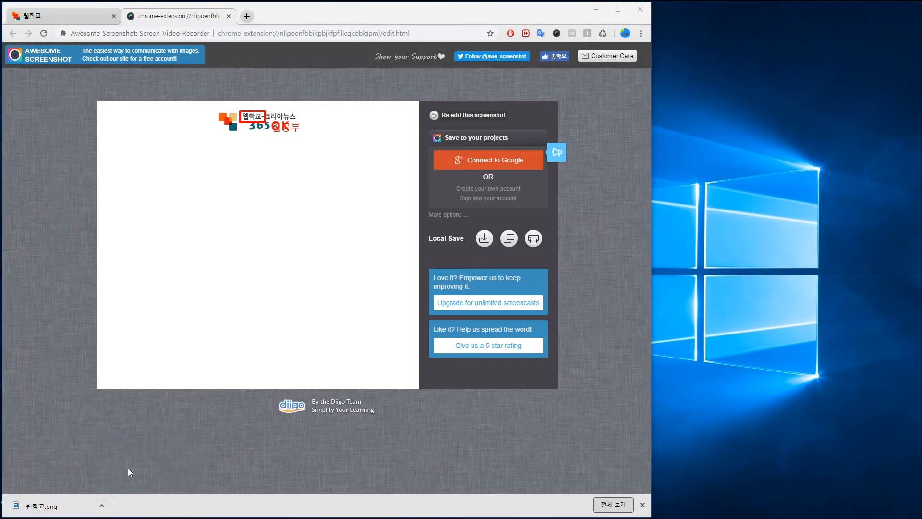
{"action": "double_click", "coordinate": [567, 142]}
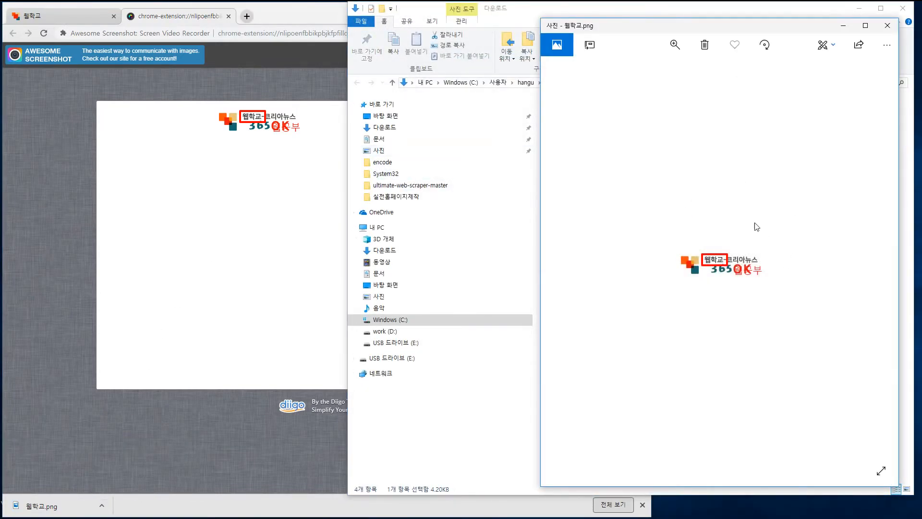
{"action": "left_click", "coordinate": [887, 26]}
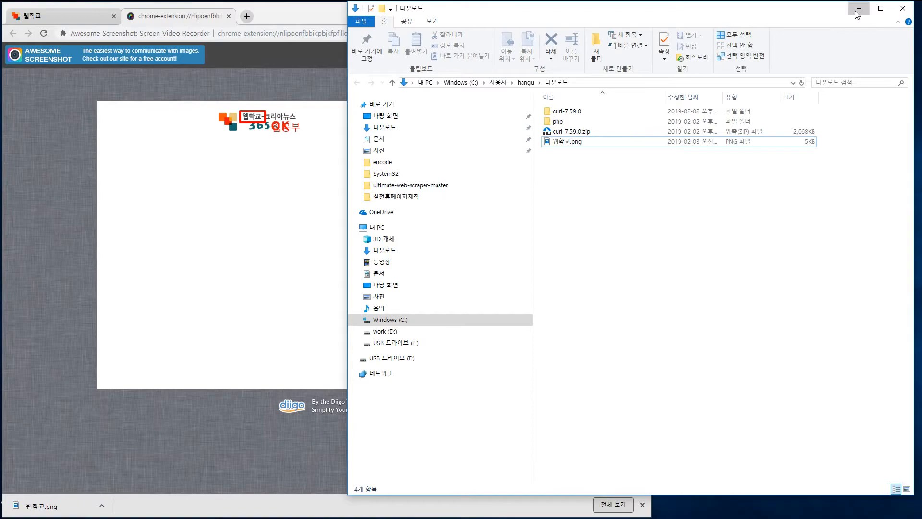
{"action": "left_click", "coordinate": [857, 11]}
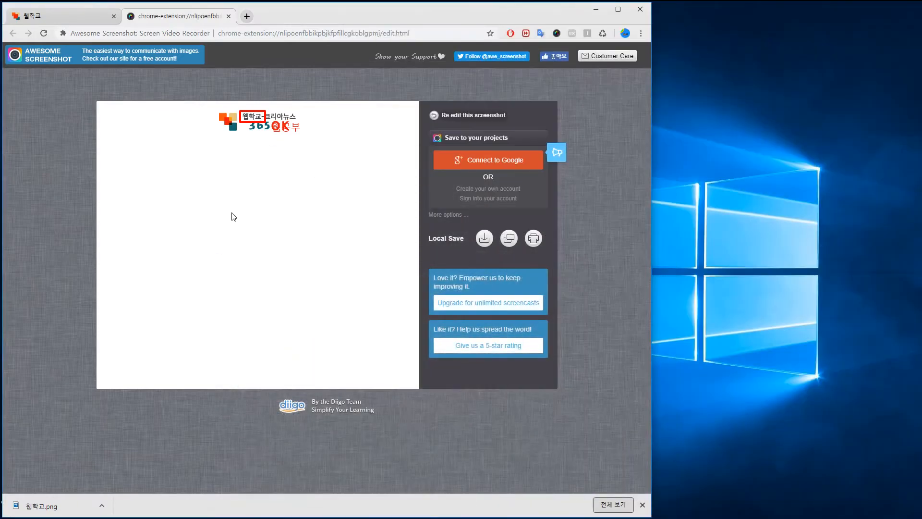
Step: Close the saved capture and capture the visible part of the 365ok.co.kr page with Awesome Screenshot
{"action": "left_click", "coordinate": [227, 16]}
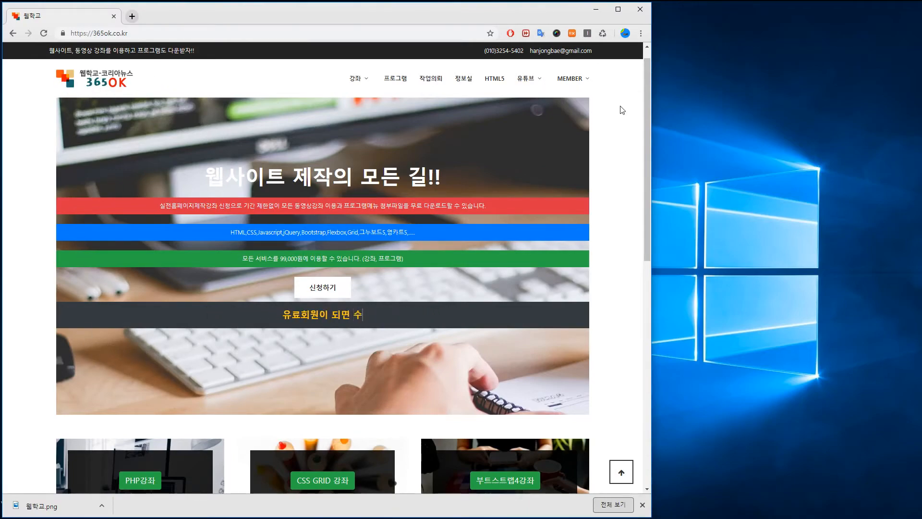
{"action": "left_click", "coordinate": [556, 33]}
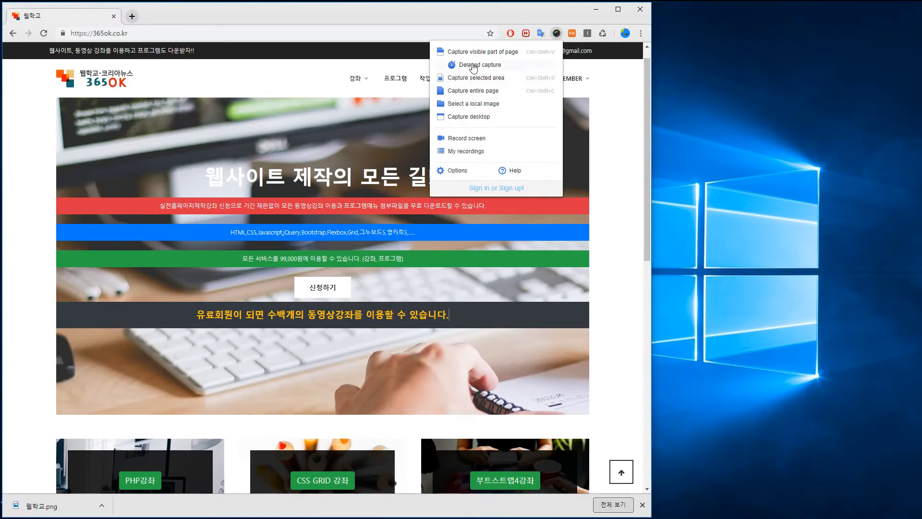
{"action": "left_click", "coordinate": [483, 52]}
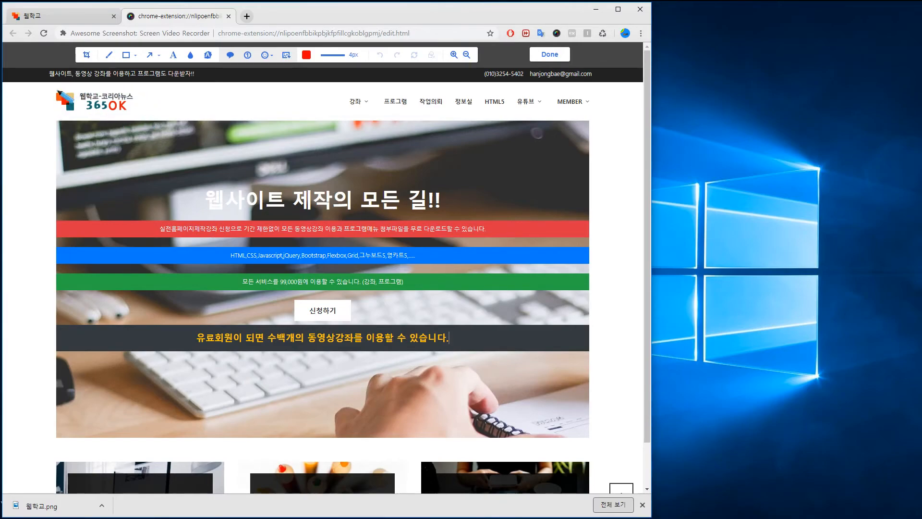
Step: Crop the page capture to the 365OK logo, with a crop area of about 192 x 67 px
{"action": "left_click", "coordinate": [86, 55]}
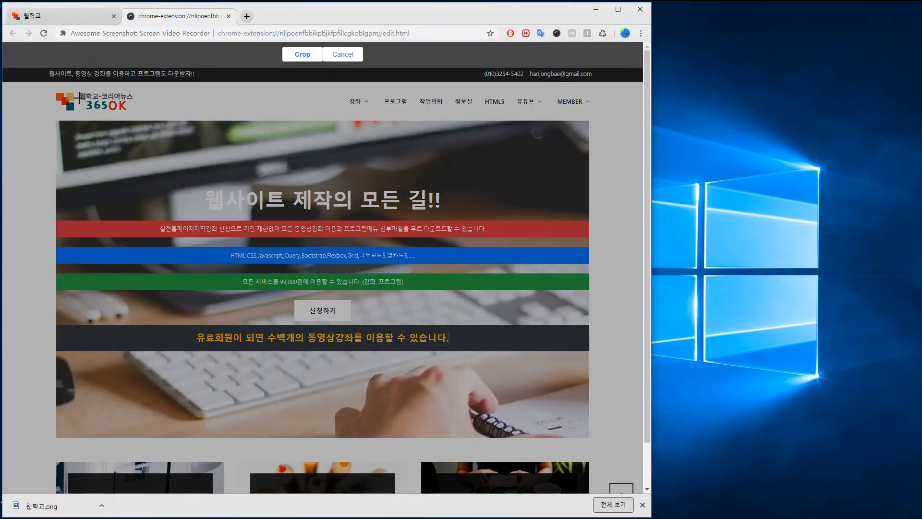
{"action": "left_click_drag", "start_coordinate": [48, 85], "coordinate": [141, 117]}
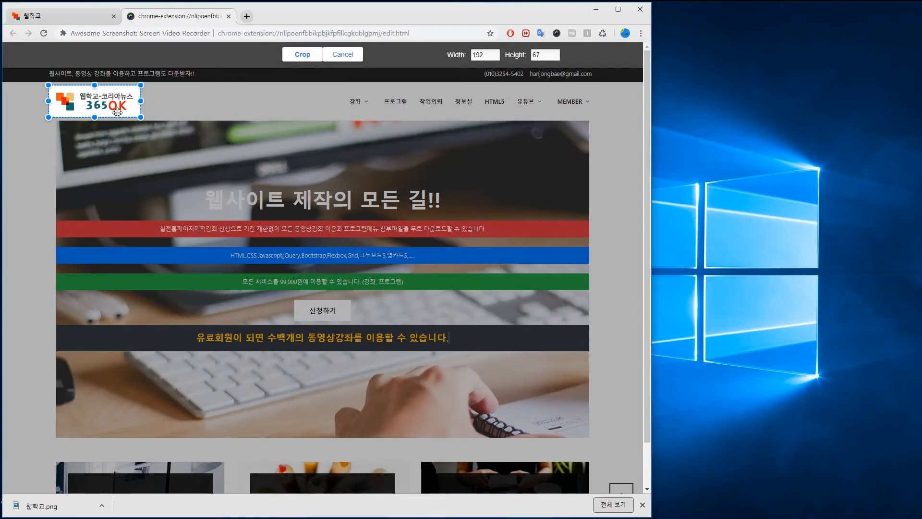
{"action": "left_click", "coordinate": [302, 55]}
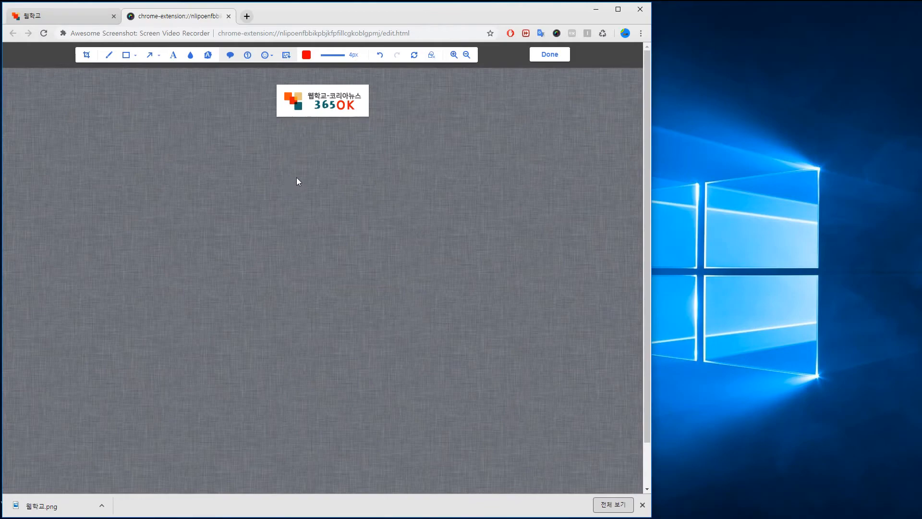
Step: Discard the cropped capture and take a fresh capture of the page's visible part
{"action": "left_click", "coordinate": [228, 17]}
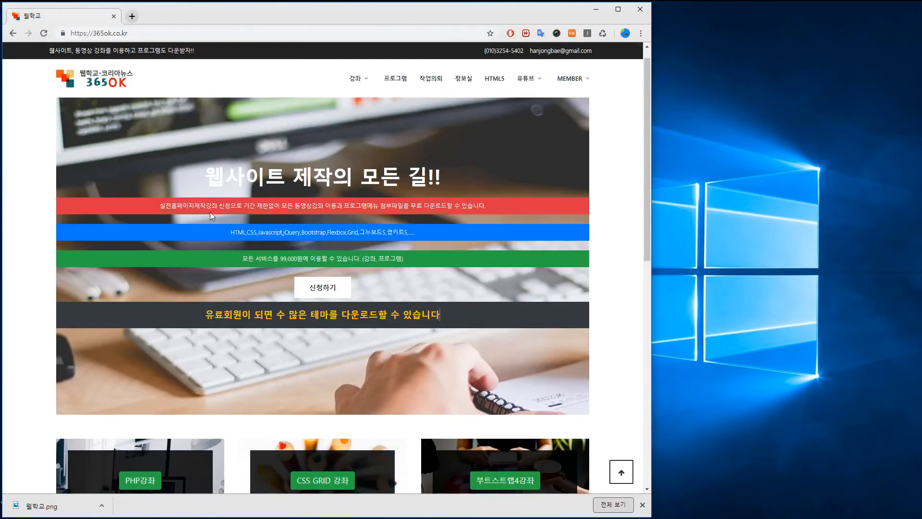
{"action": "left_click", "coordinate": [557, 34]}
{"action": "left_click", "coordinate": [509, 52]}
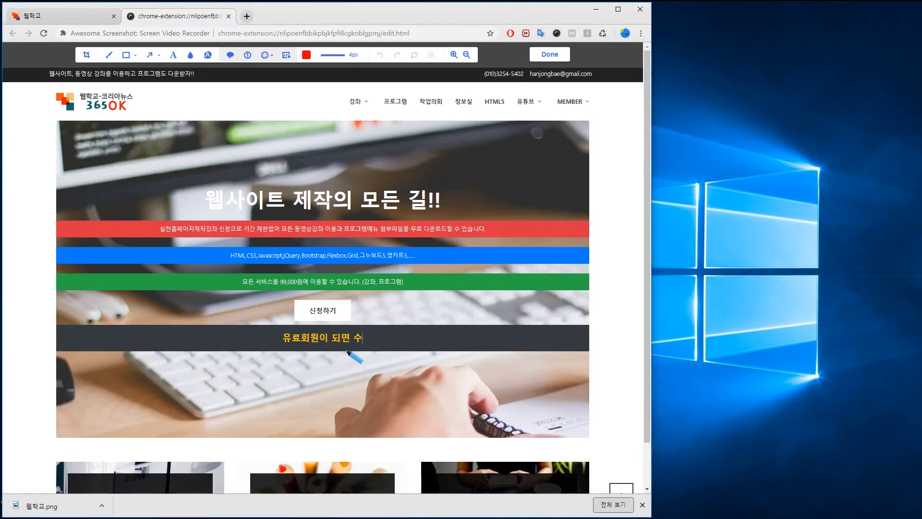
Step: Crop the page capture to the central part of the hero banner with its headline and text bars, about 814 x 478 px
{"action": "left_click", "coordinate": [87, 55]}
{"action": "left_click_drag", "start_coordinate": [130, 162], "coordinate": [520, 392]}
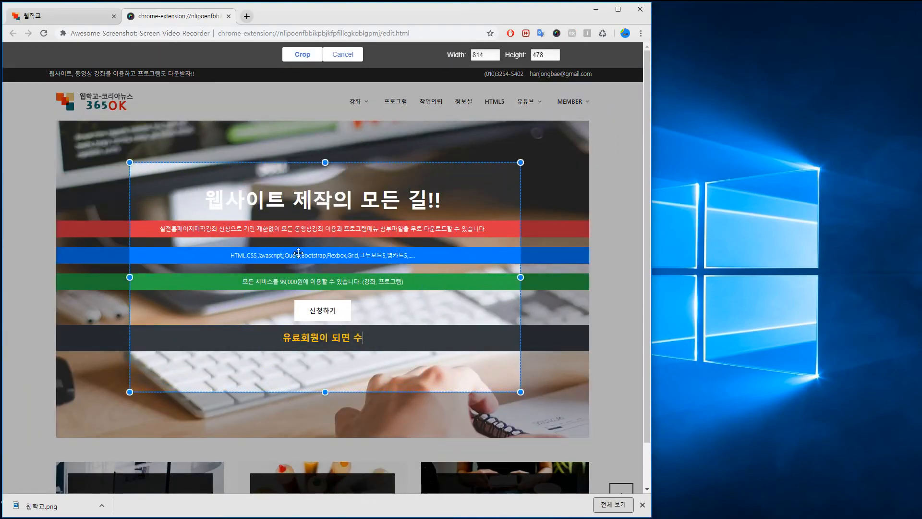
{"action": "left_click", "coordinate": [302, 55]}
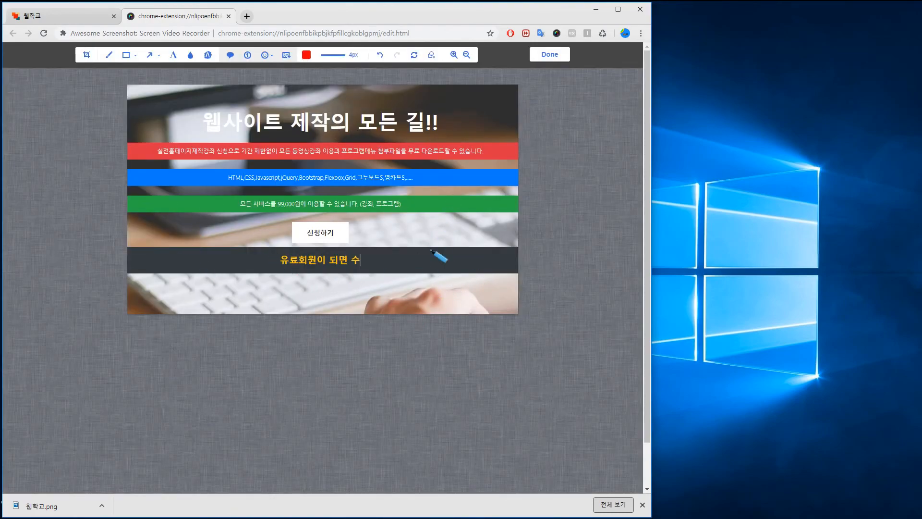
Step: Finish editing the cropped capture and save it locally as a PNG image in the downloads folder
{"action": "left_click", "coordinate": [556, 58]}
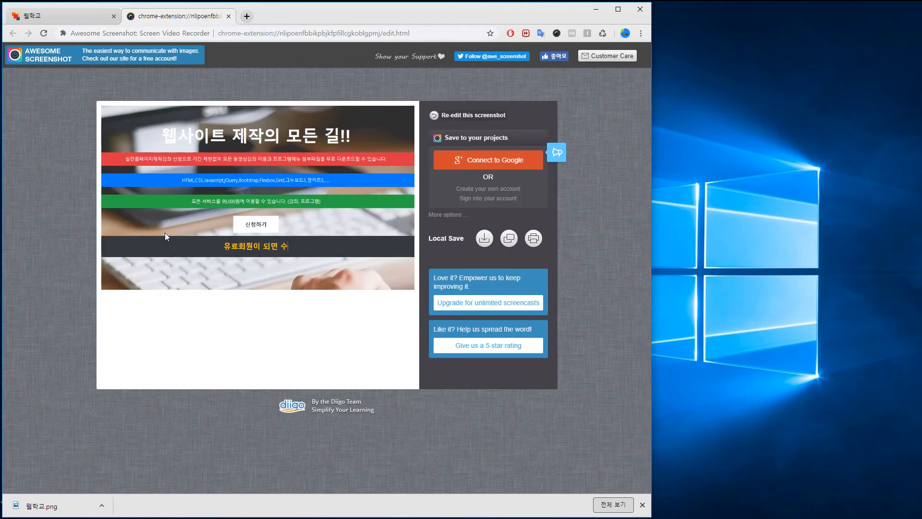
{"action": "left_click", "coordinate": [486, 242]}
{"action": "left_click", "coordinate": [447, 376]}
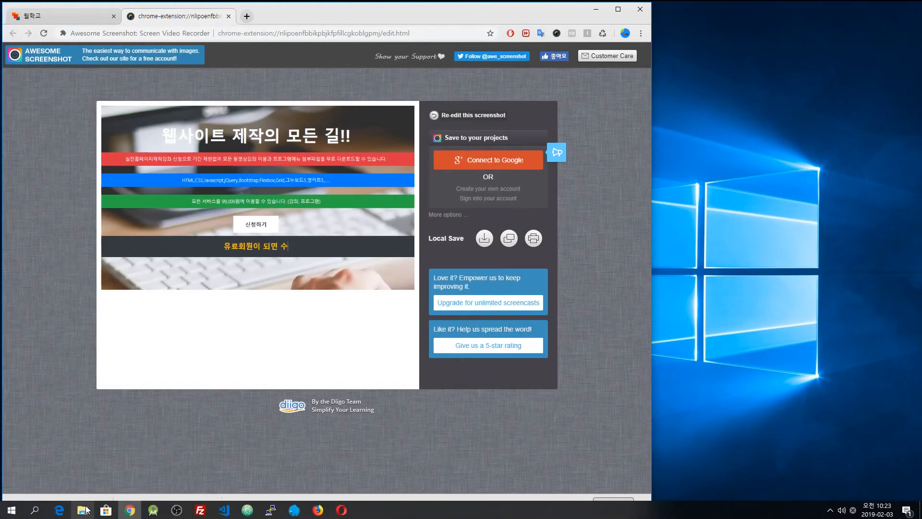
Step: Show the downloaded 웹학교 (1).png in its folder, open it to check the image, close the viewer and return to the browser
{"action": "left_click", "coordinate": [100, 504]}
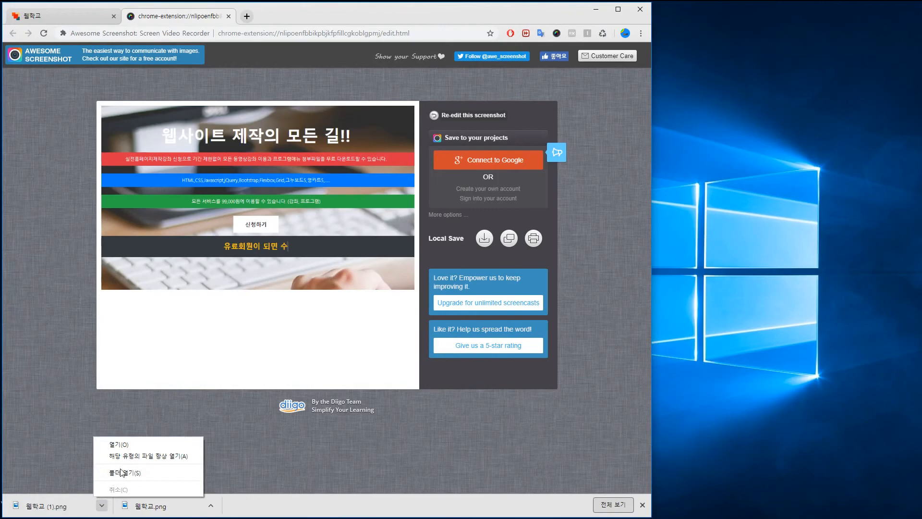
{"action": "left_click", "coordinate": [115, 472]}
{"action": "double_click", "coordinate": [579, 142]}
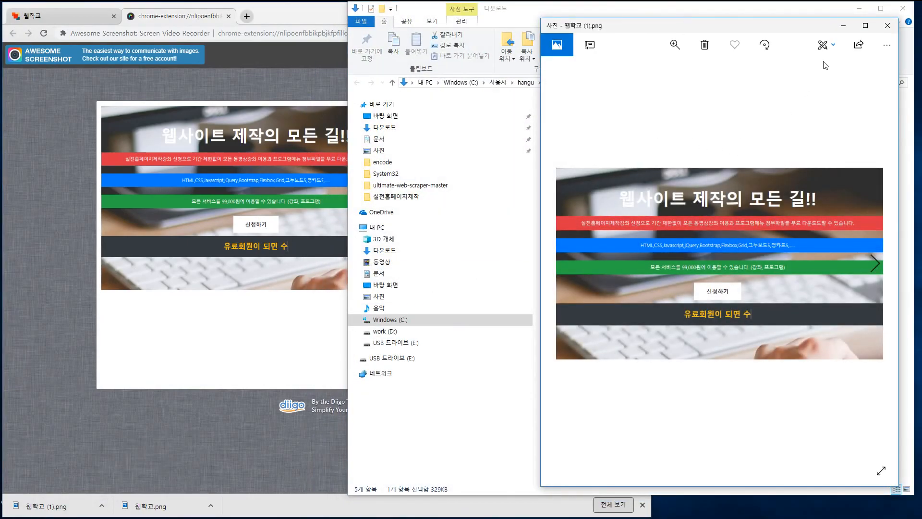
{"action": "left_click", "coordinate": [887, 25]}
{"action": "left_click", "coordinate": [246, 70]}
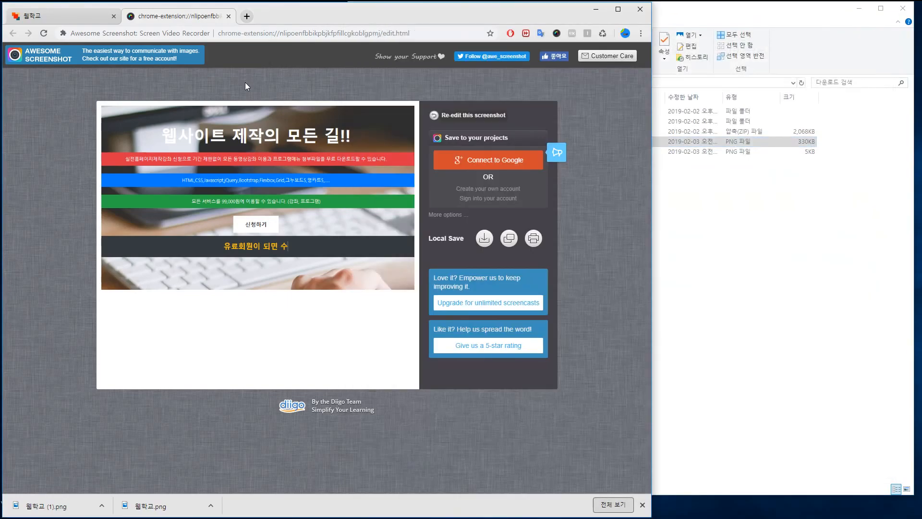